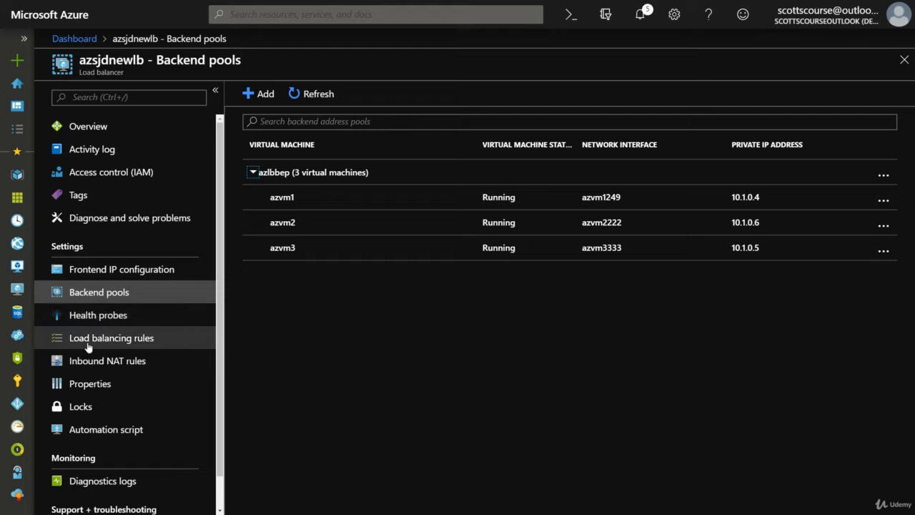
Step: Add a frontend IP configuration named azsecondlbip to the load balancer, using the public IP address azsjdsecondip
click(90, 339)
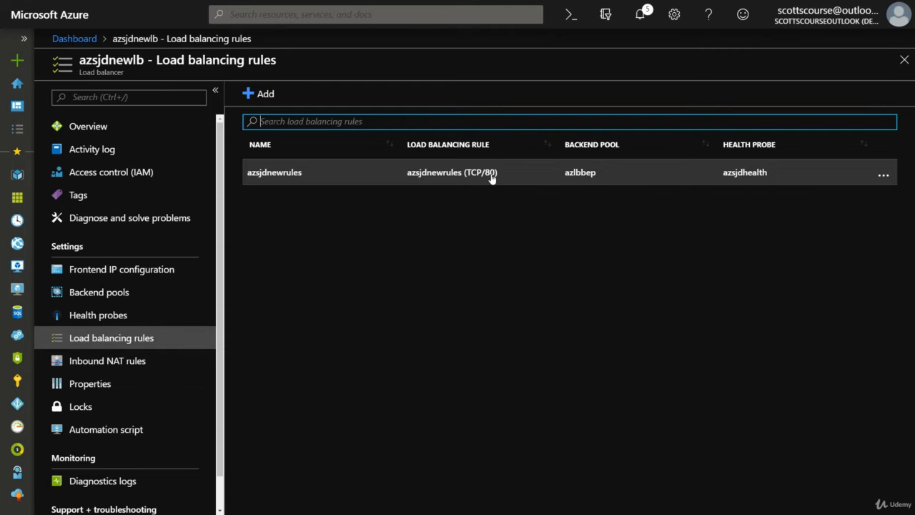
click(134, 270)
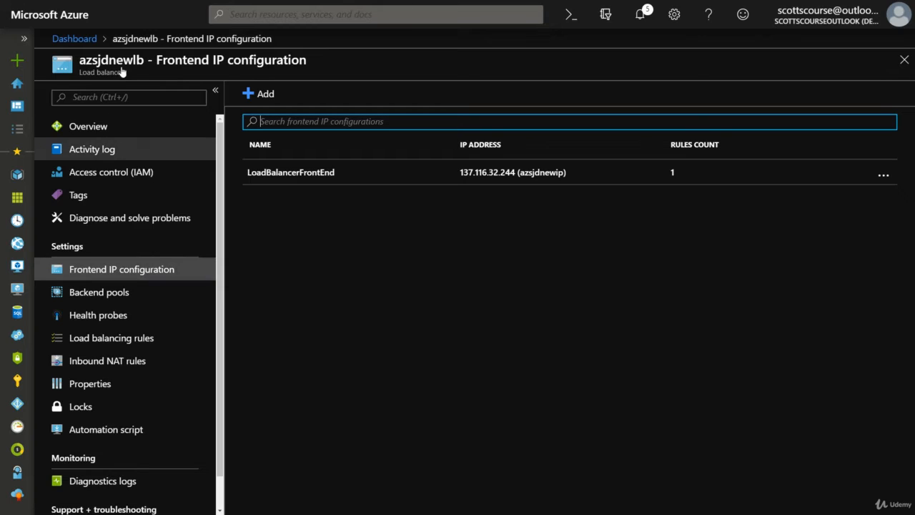
click(254, 94)
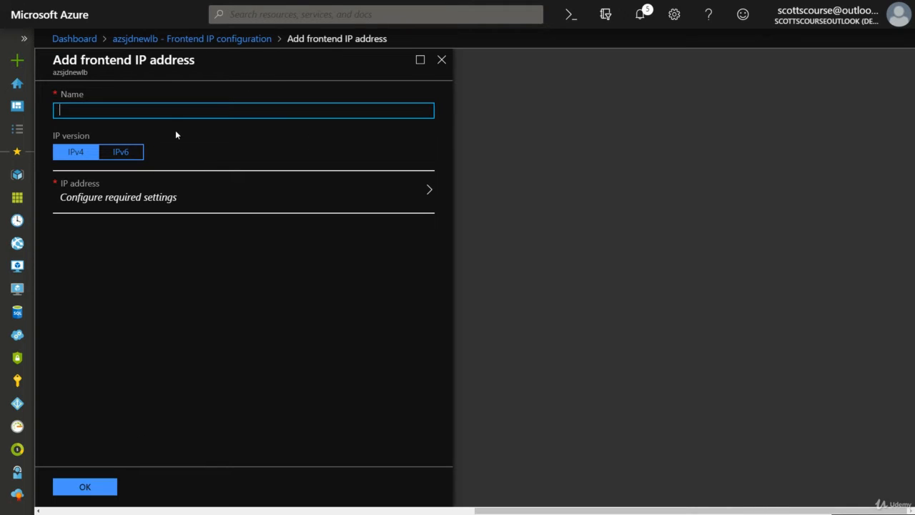
text(azsecondlbip)
click(126, 205)
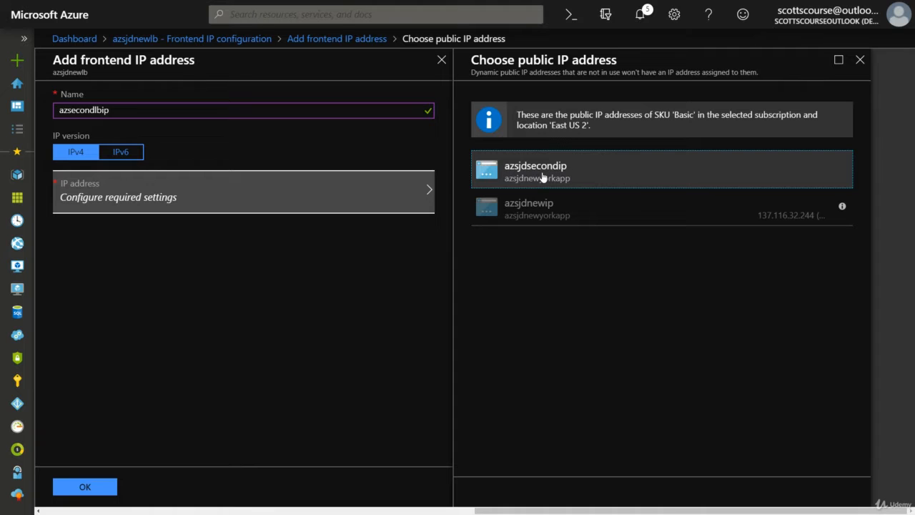
click(543, 177)
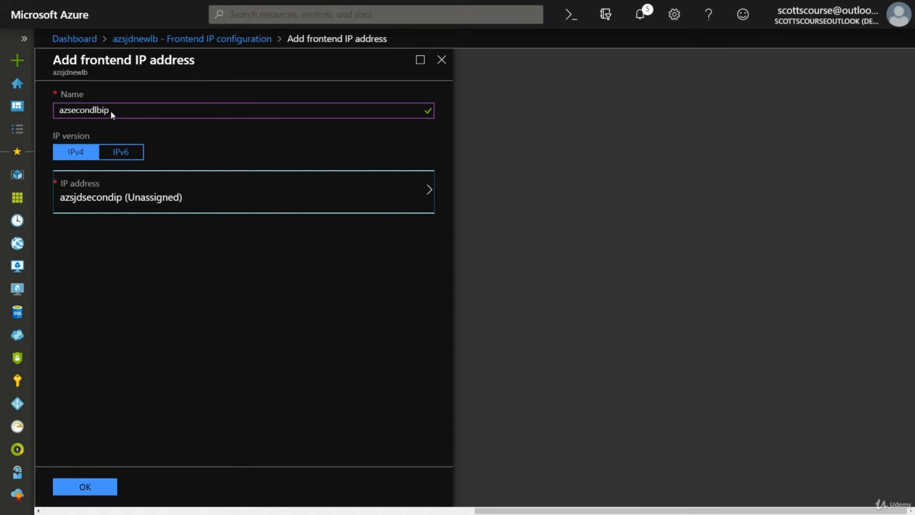
click(89, 486)
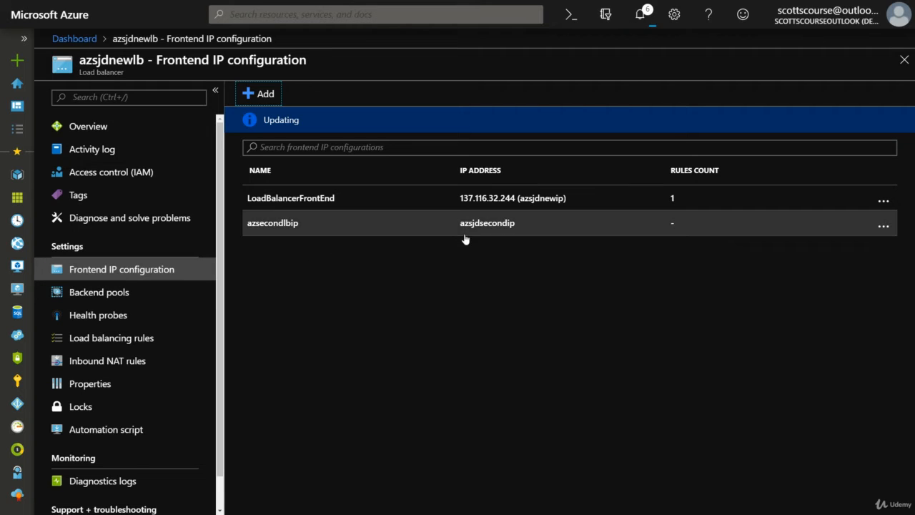
Step: Review the virtual machines in the azlbbep backend pool and return to the frontend IP configurations
click(132, 293)
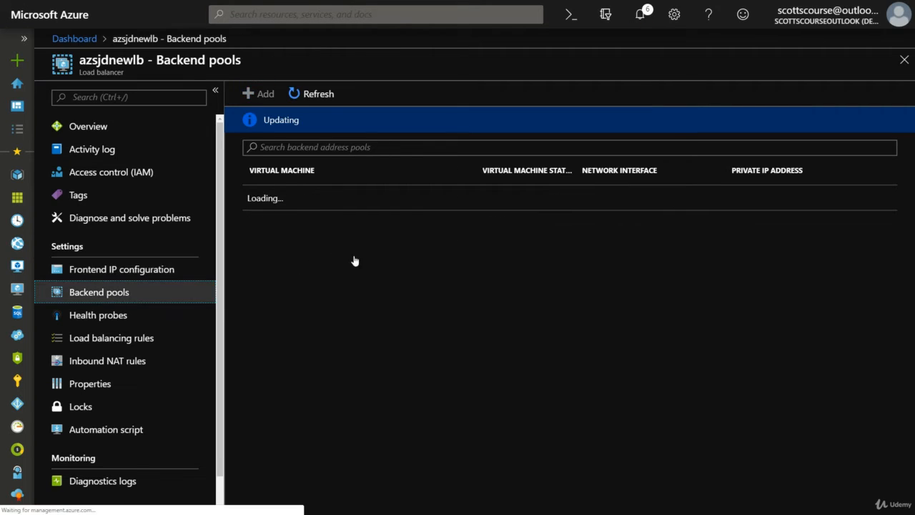
click(255, 198)
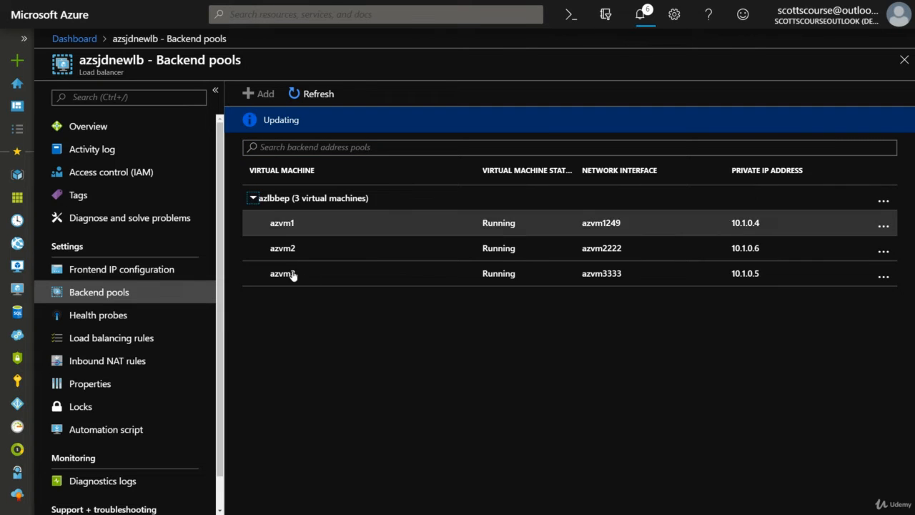
click(254, 199)
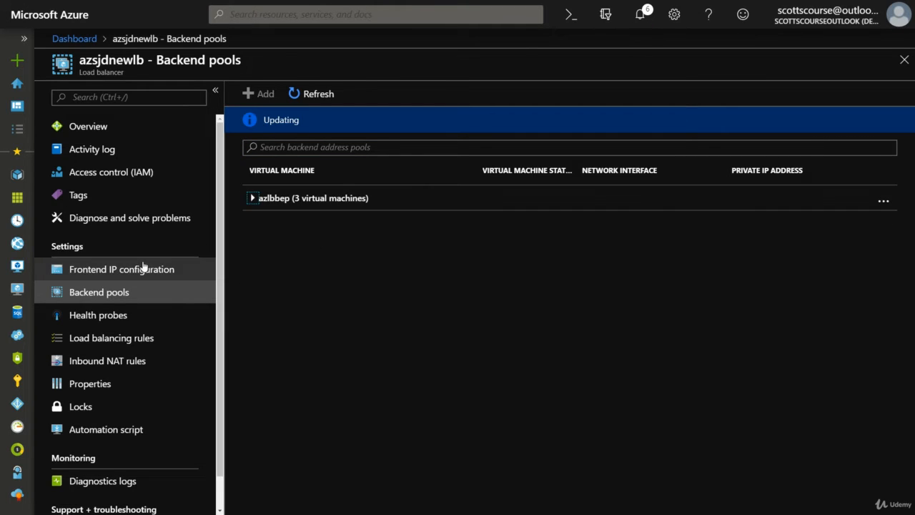
click(142, 266)
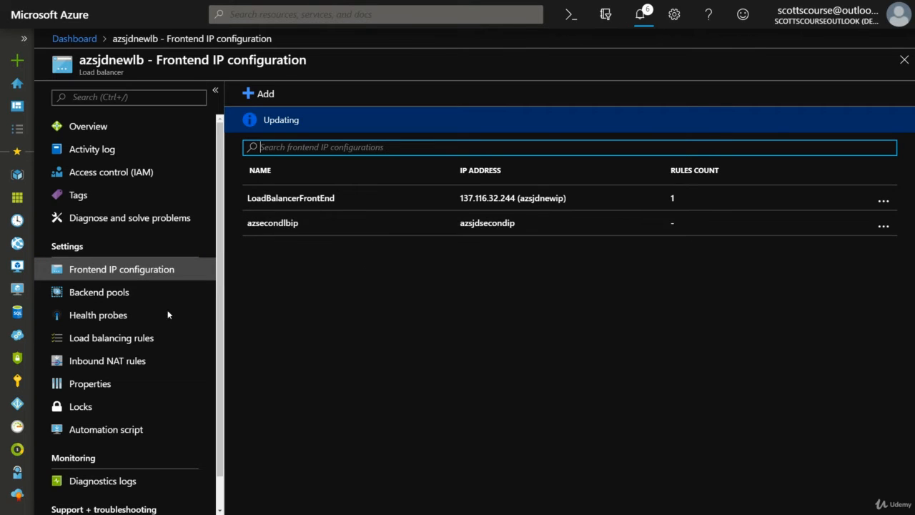
Step: Start a new load balancing rule named azsecondrules222 with azsecondlbip as its frontend IP address
click(96, 340)
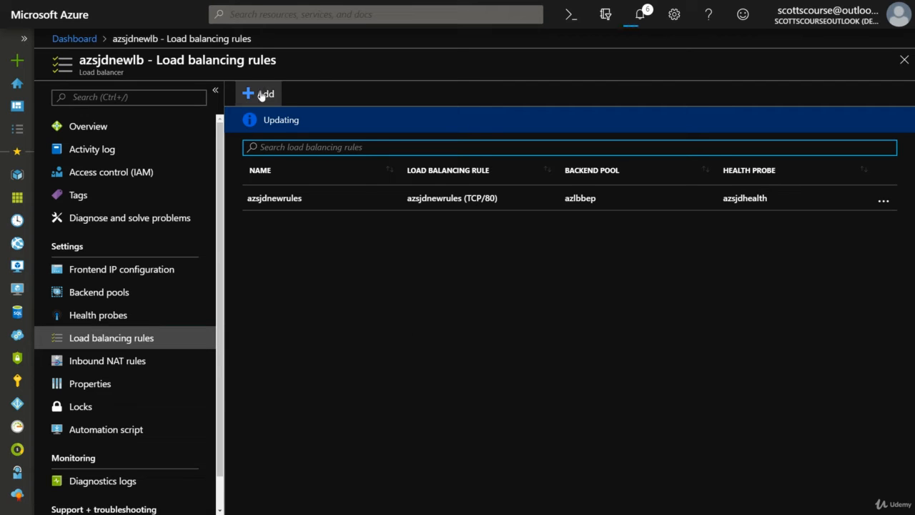
click(262, 96)
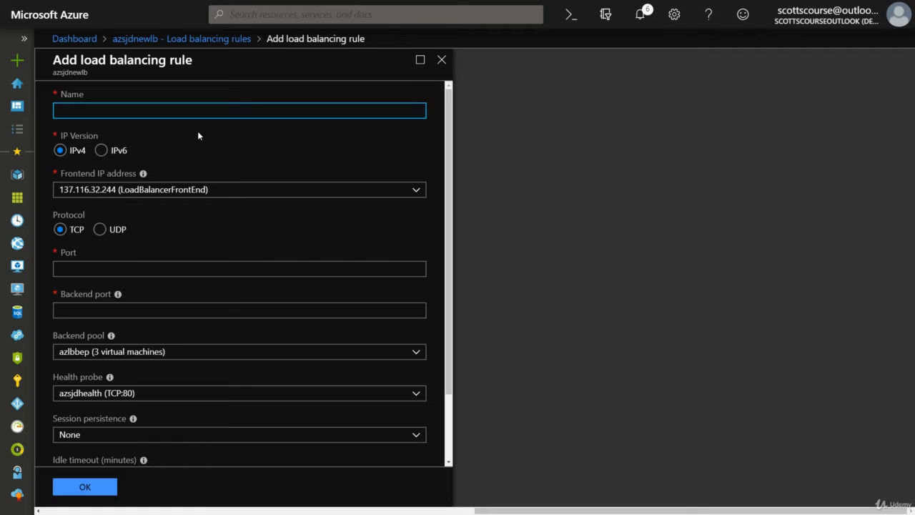
text(azsecond)
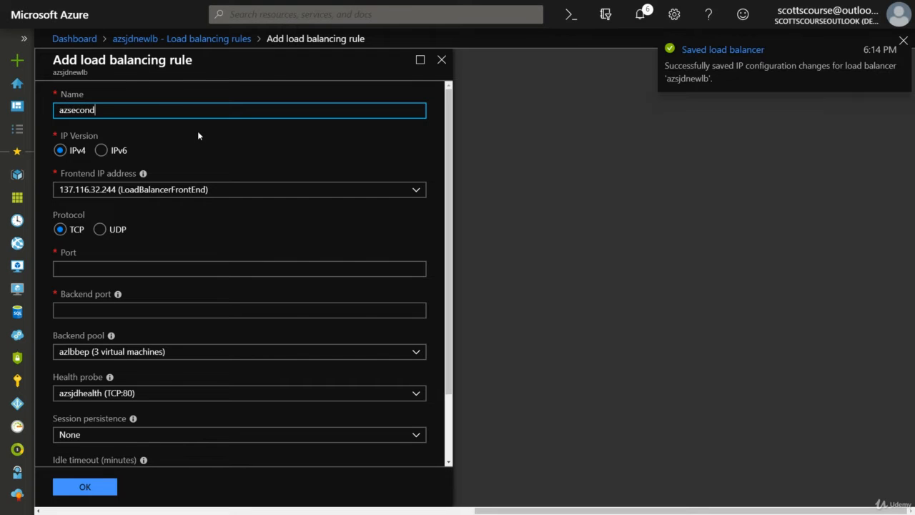
text(rules222)
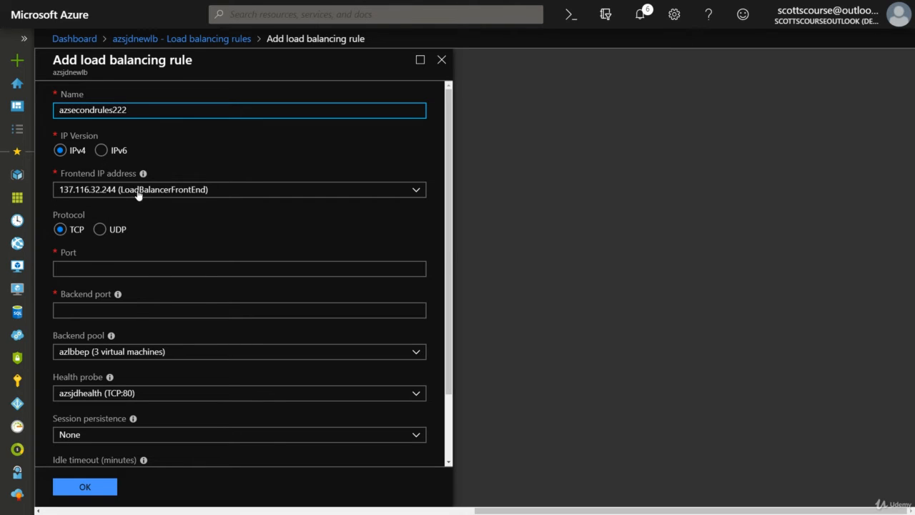
click(114, 193)
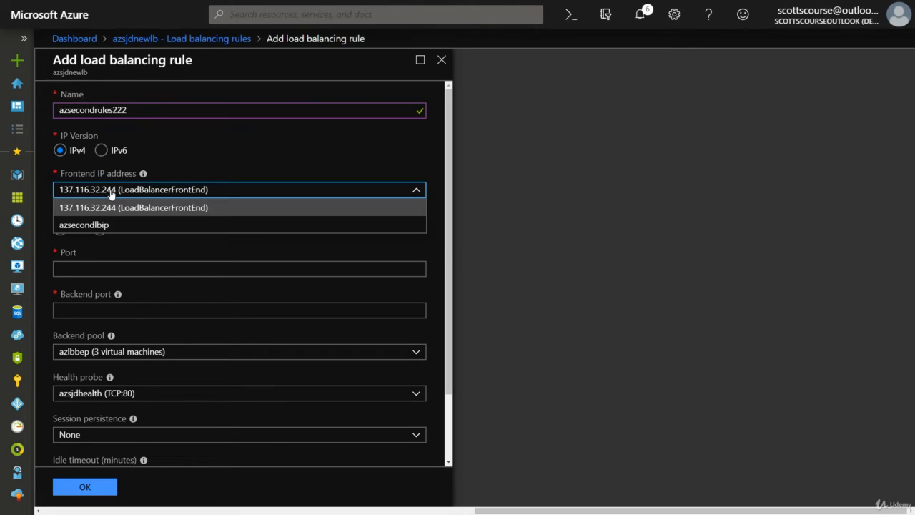
click(102, 226)
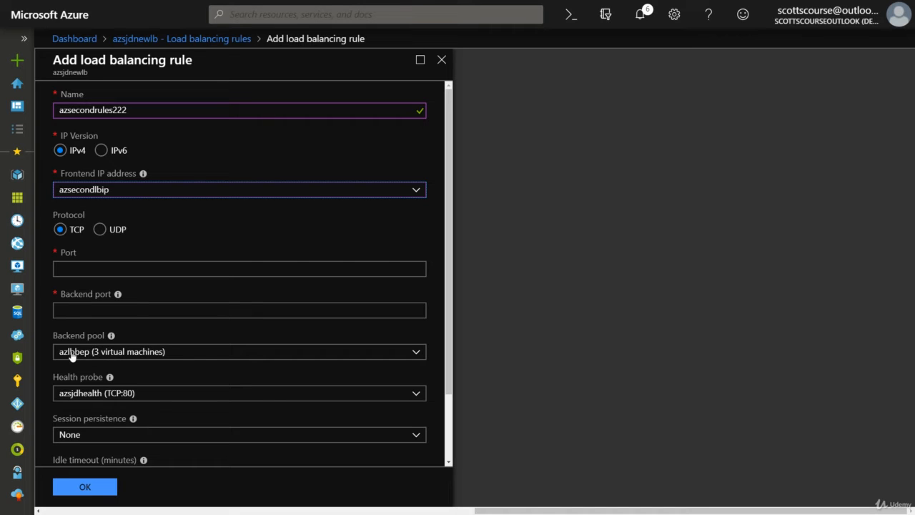
Step: Set the new rule's port to 80 and backend port to 8080, and create the rule
click(78, 267)
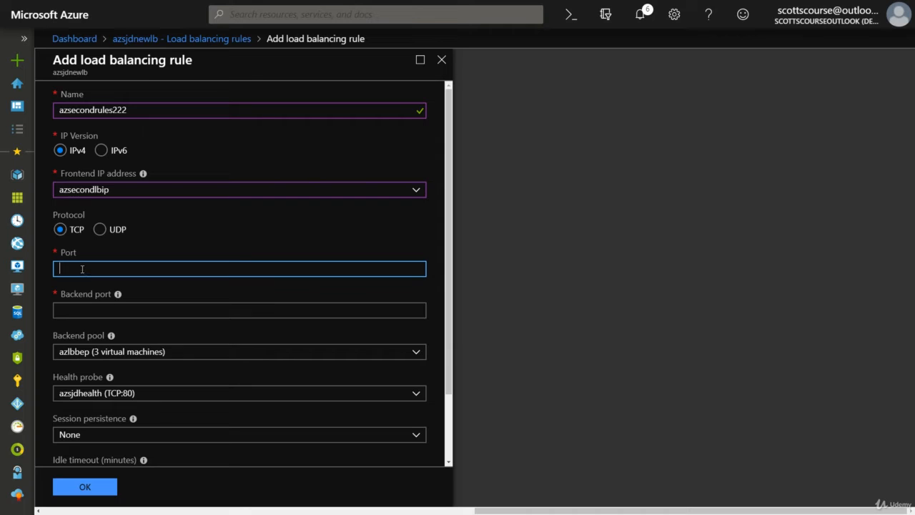
text(80)
click(89, 310)
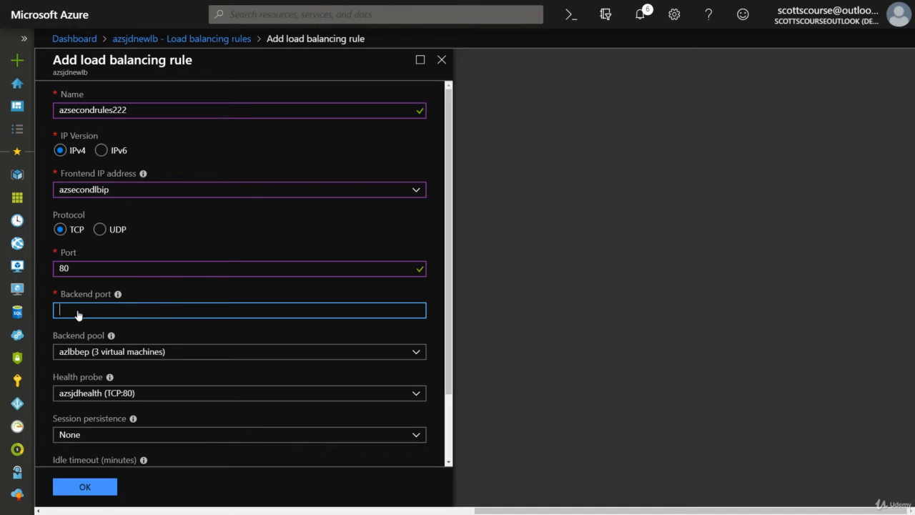
text(8080)
click(79, 328)
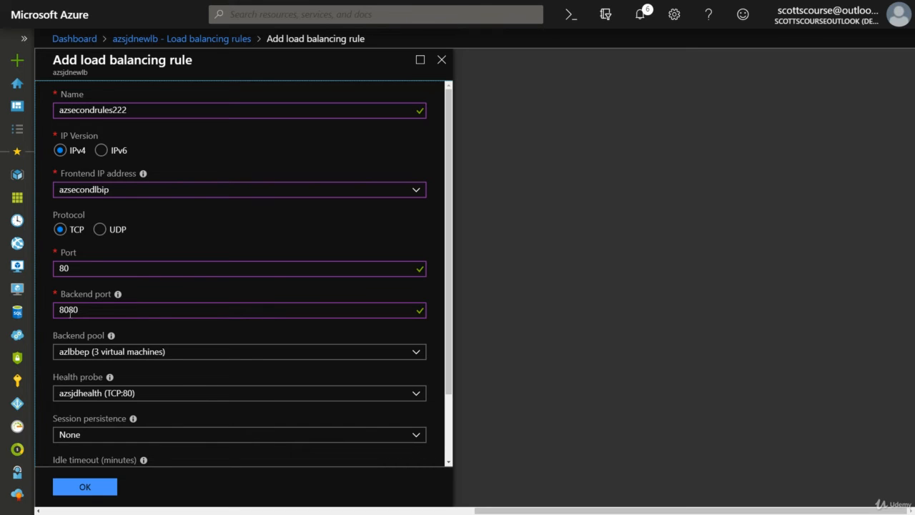
click(120, 396)
click(120, 398)
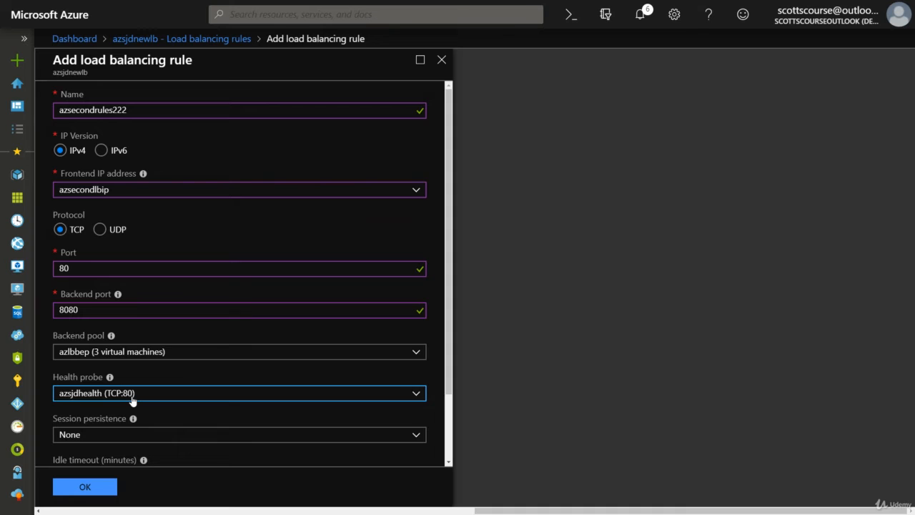
scroll(132, 399, down, 2)
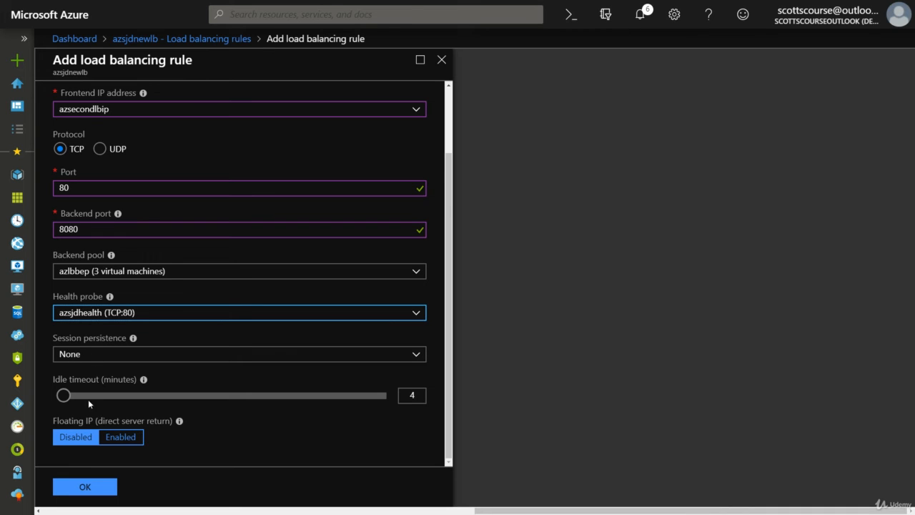
click(101, 486)
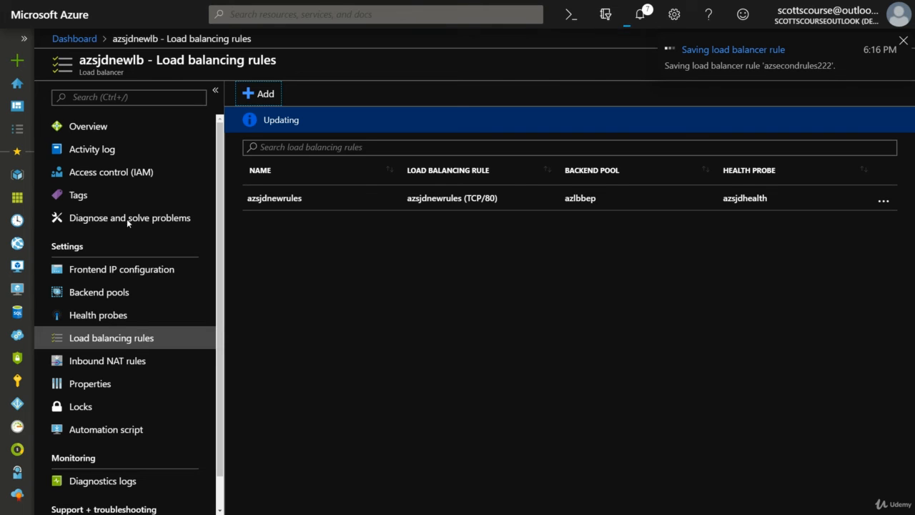
Step: Check the load balancer's frontend IP configurations, load balancing rules, backend pools and overview after adding the rule
click(107, 272)
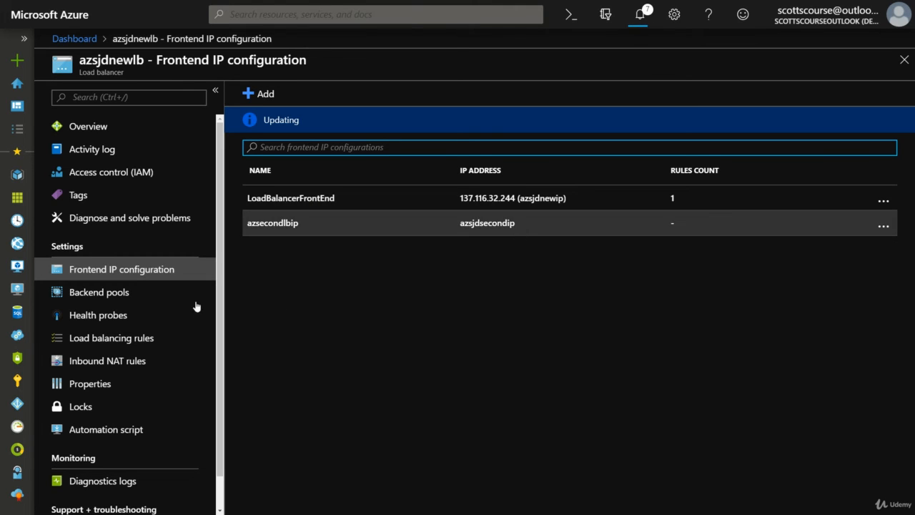
click(109, 341)
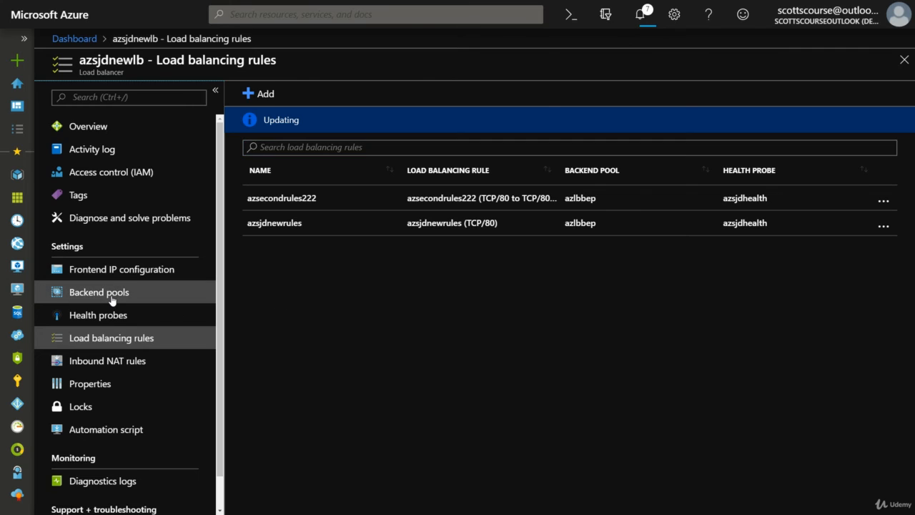
click(146, 295)
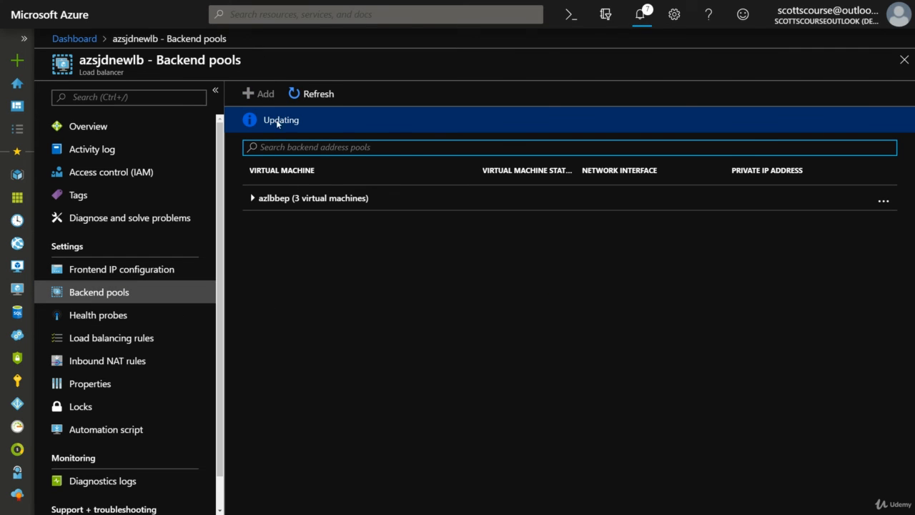
click(292, 235)
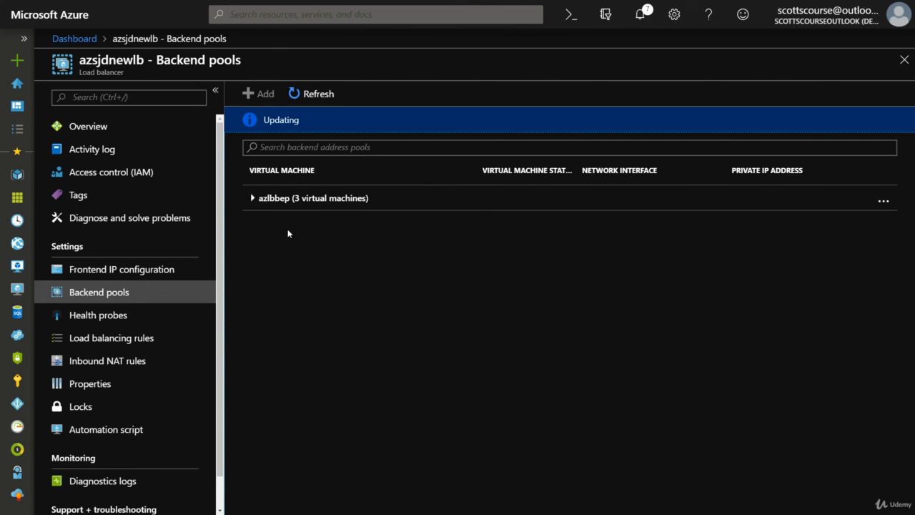
click(97, 128)
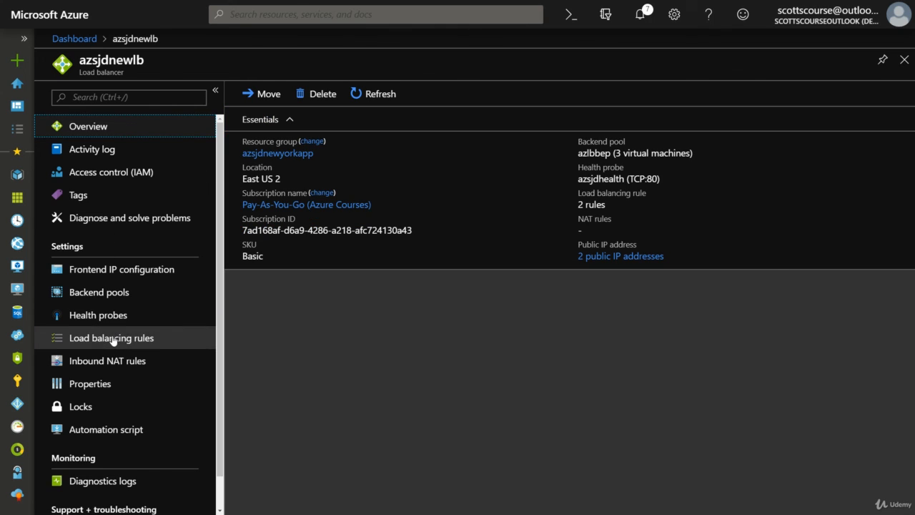
Step: Open the existing load balancing rule azsjdnewrules and review its frontend IP, ports and other settings
click(113, 338)
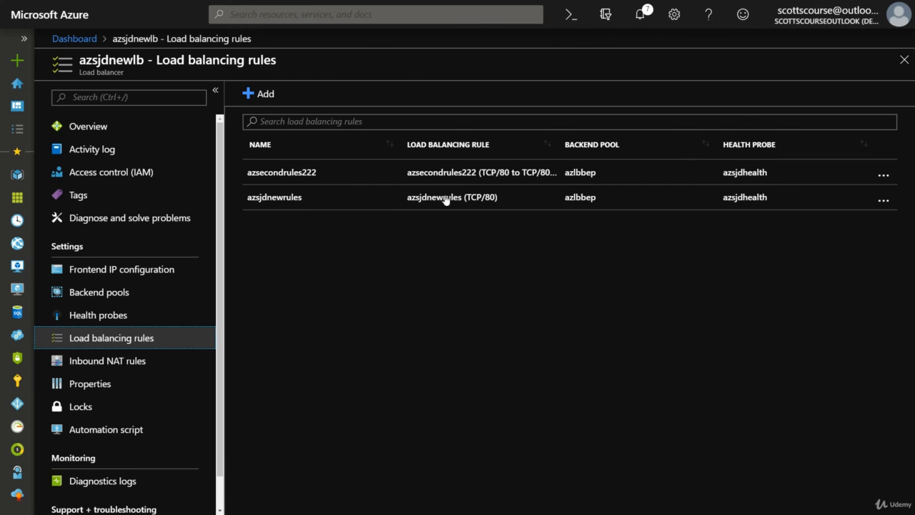
click(444, 199)
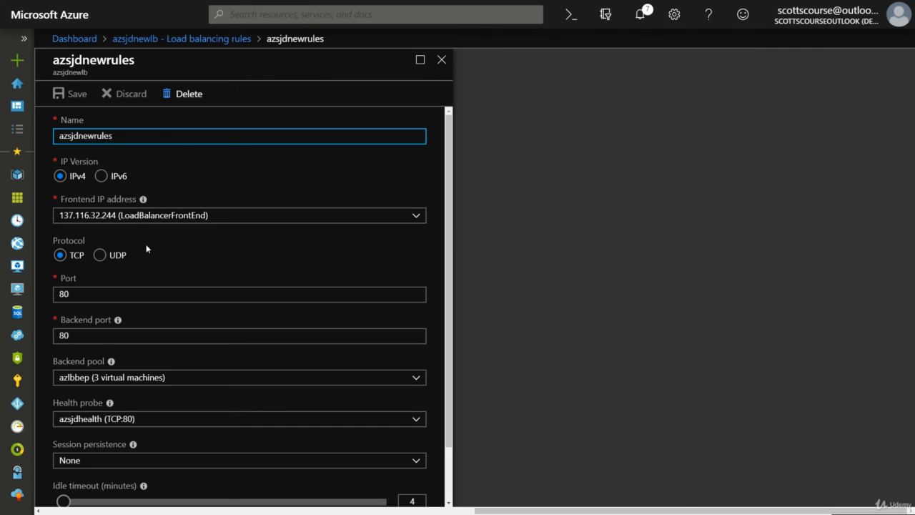
scroll(167, 248, down, 1)
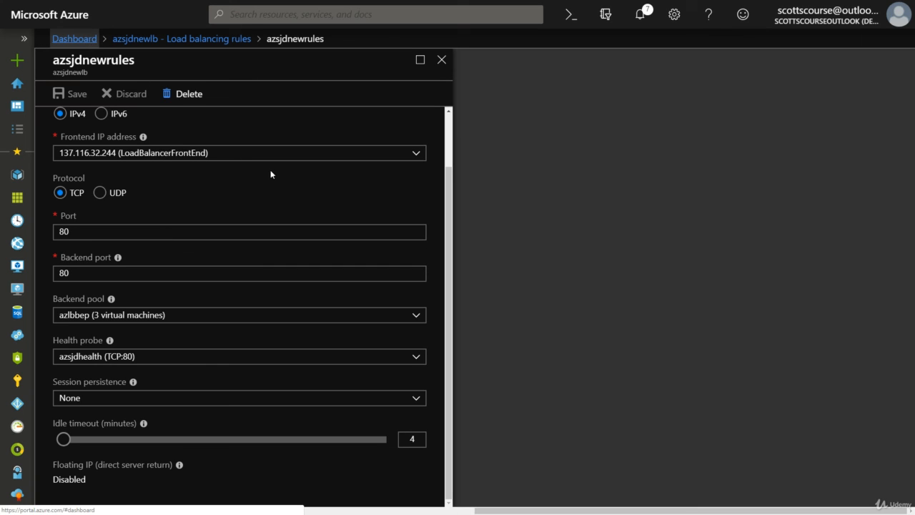
scroll(269, 172, up, 1)
scroll(268, 176, up, 1)
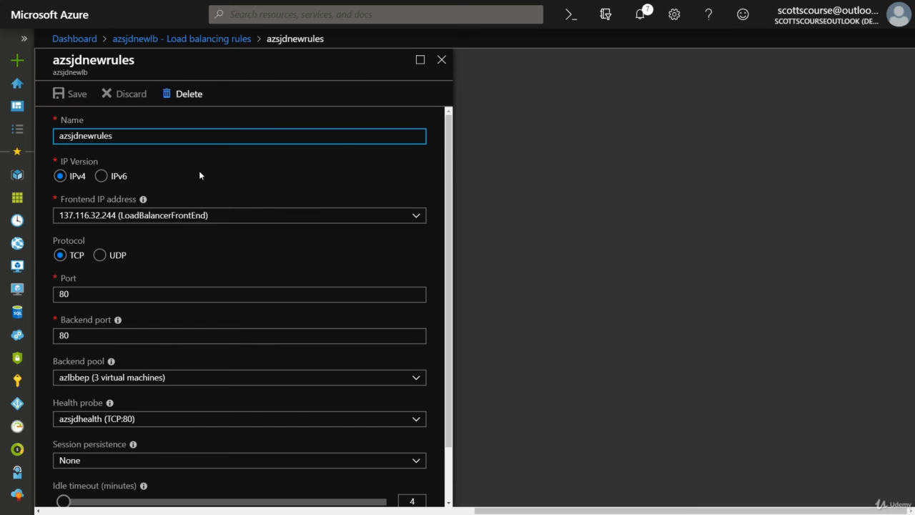